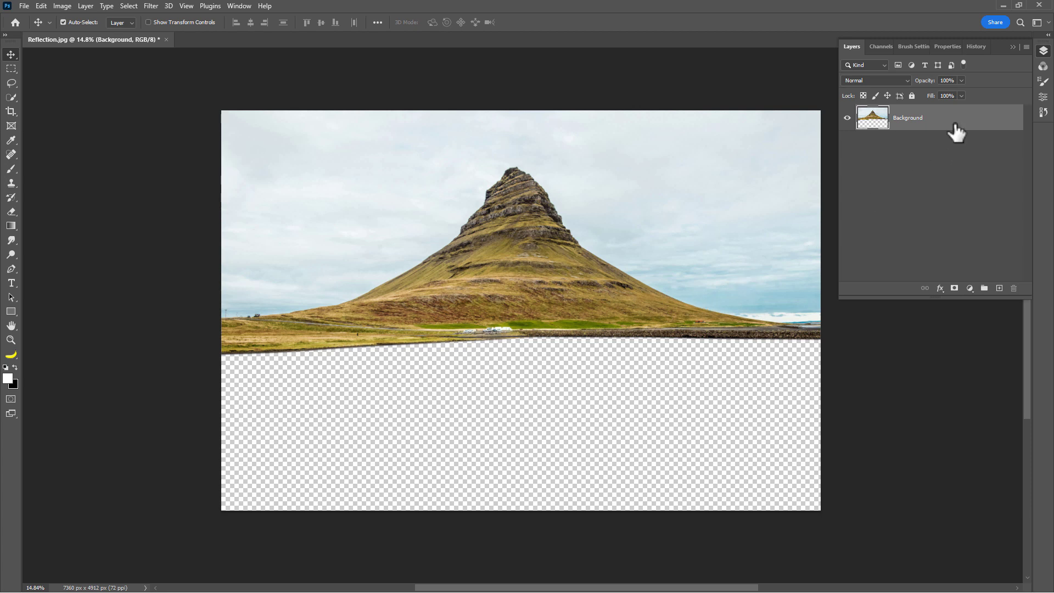
Duplicate the mountain photo layer and start Free Transform on the original layer.
left_click_drag(956, 131, 1001, 288)
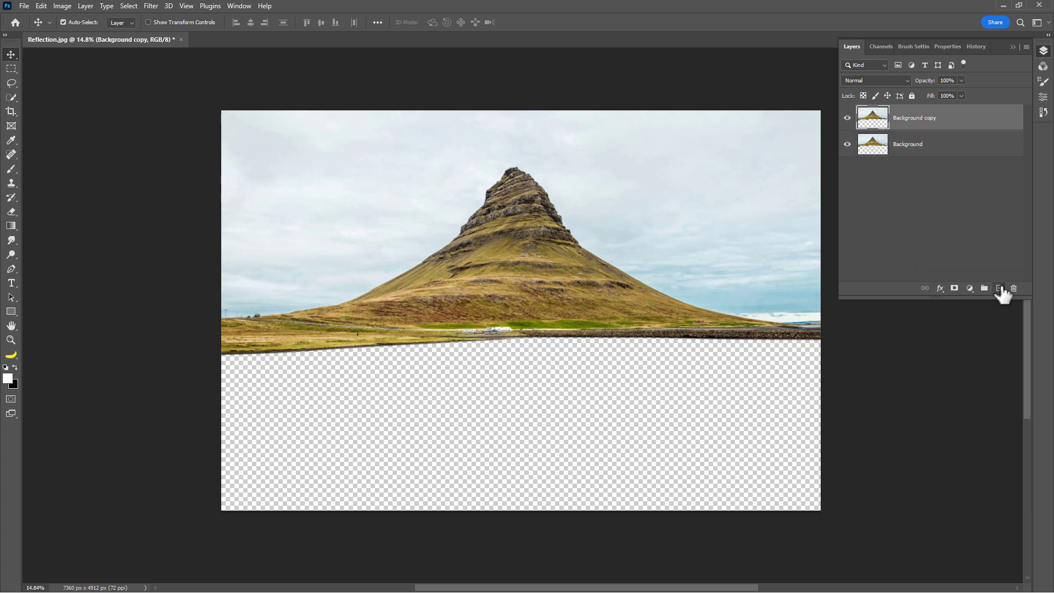
left_click(929, 153)
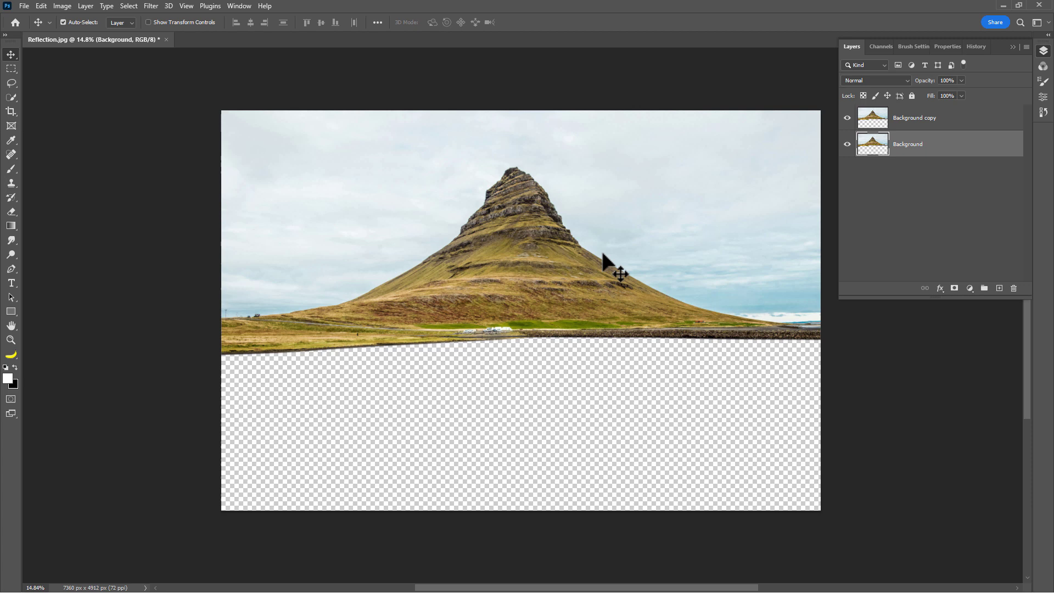
key("ctrl+t")
Flip the original layer vertically and move it below the horizon.
right_click(632, 152)
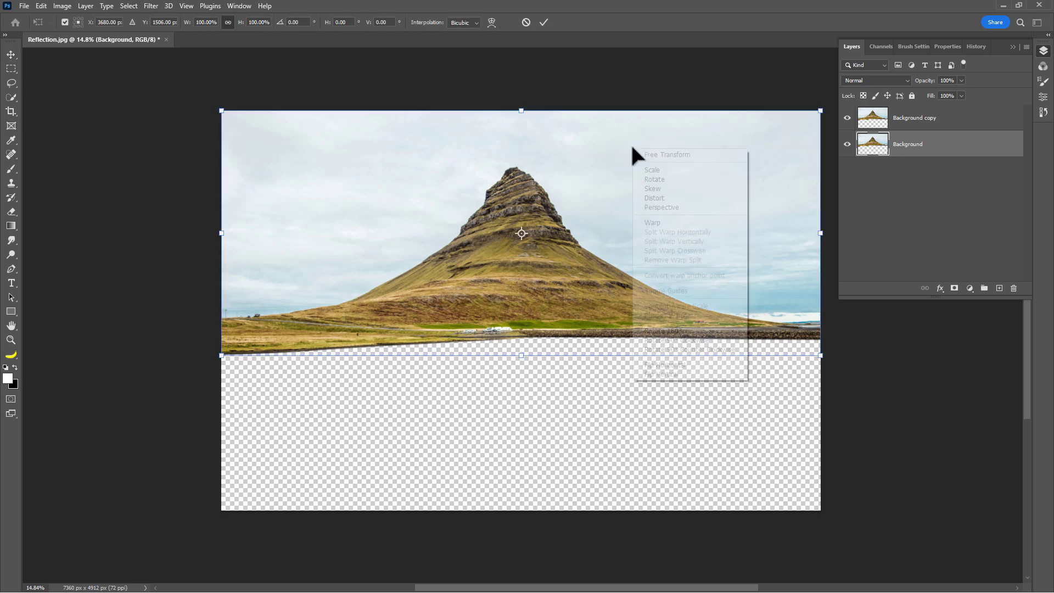
left_click(657, 374)
mouse_move(618, 205)
left_mouse_down()
mouse_move(634, 416)
mouse_move(631, 406)
left_mouse_up()
Warp the reflection to bend its left edge and close the horizon gap.
right_click(597, 352)
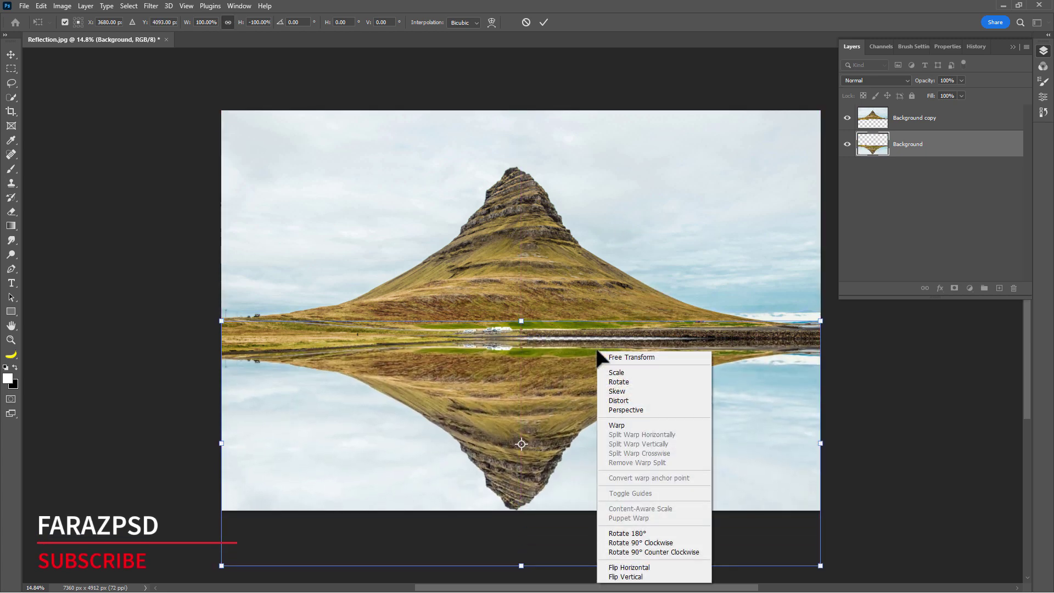
left_click(636, 423)
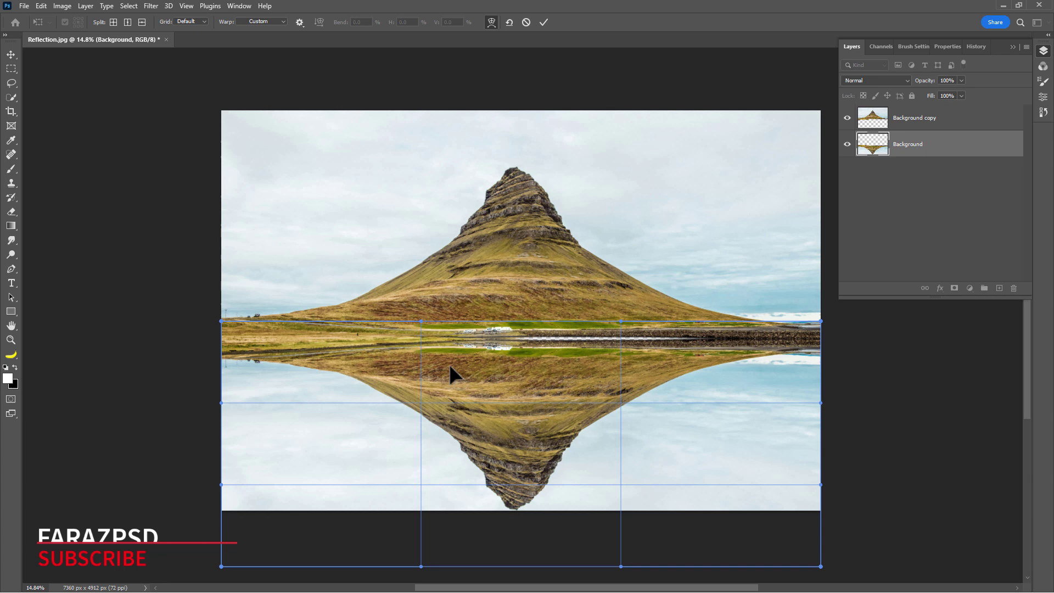
left_click_drag(239, 336, 236, 373)
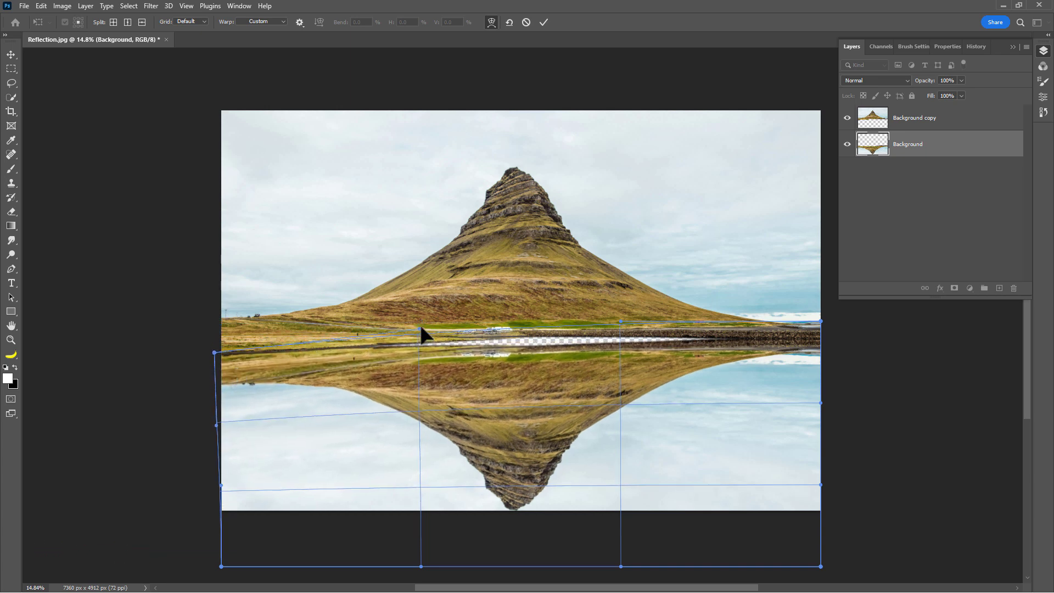
left_click_drag(624, 328, 609, 311)
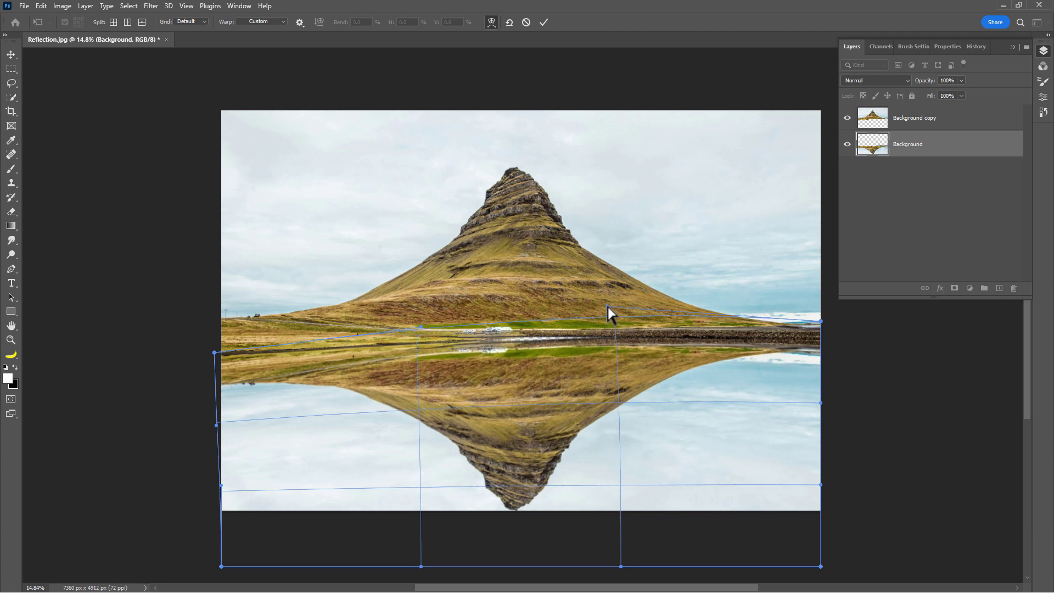
left_click_drag(521, 329, 523, 326)
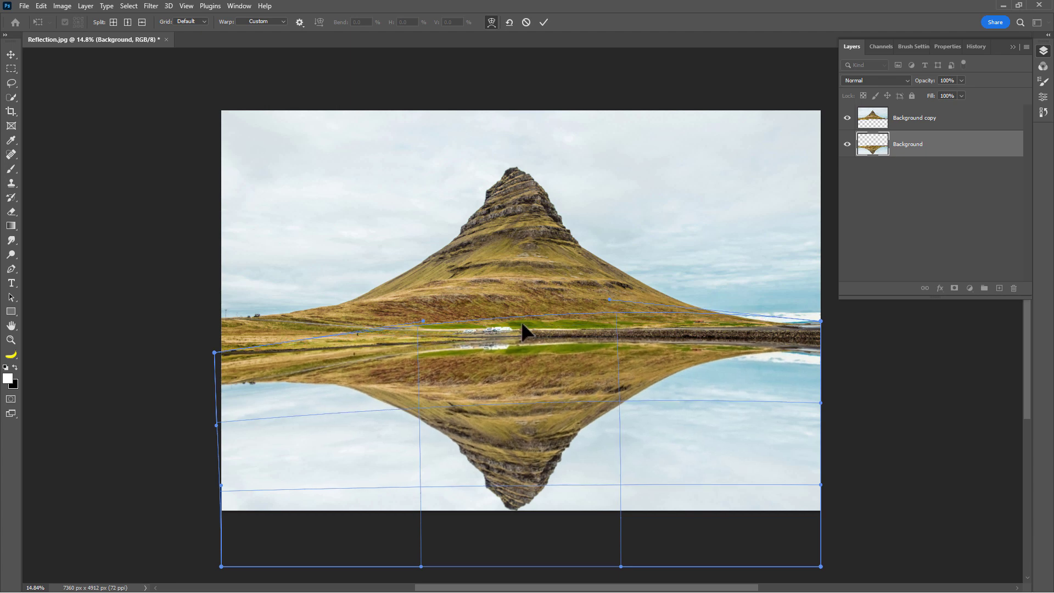
Shorten the reflection's height slightly and commit the transform.
right_click(522, 329)
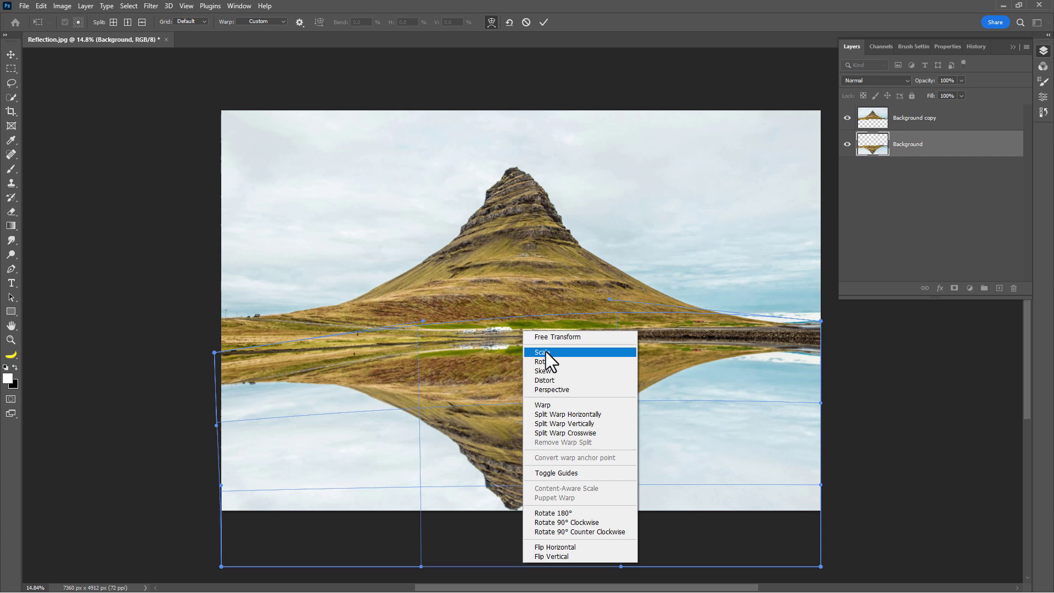
left_click(549, 382)
left_click_drag(517, 567, 519, 551)
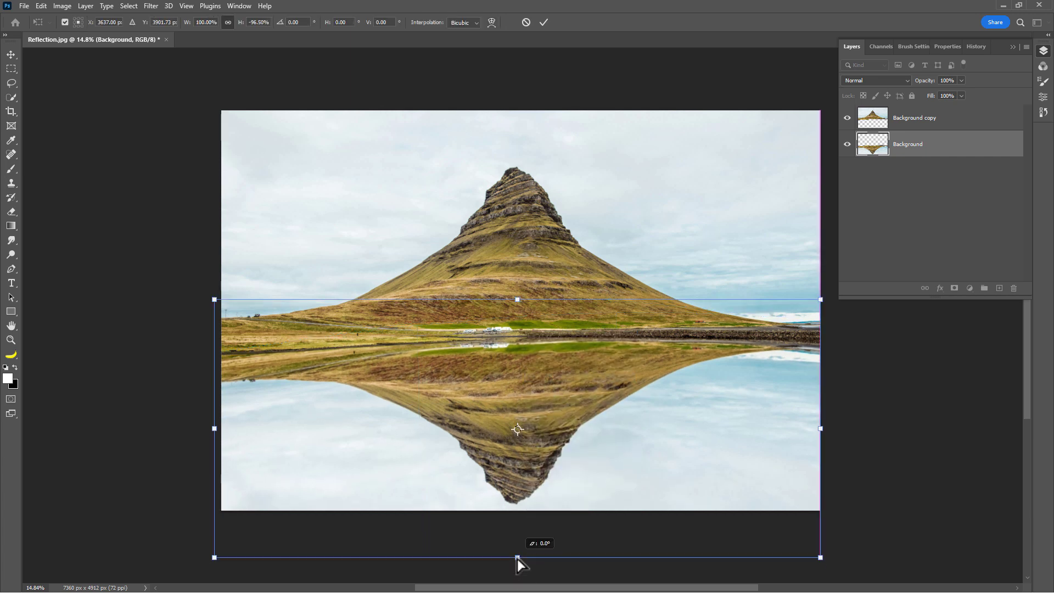
key("Return")
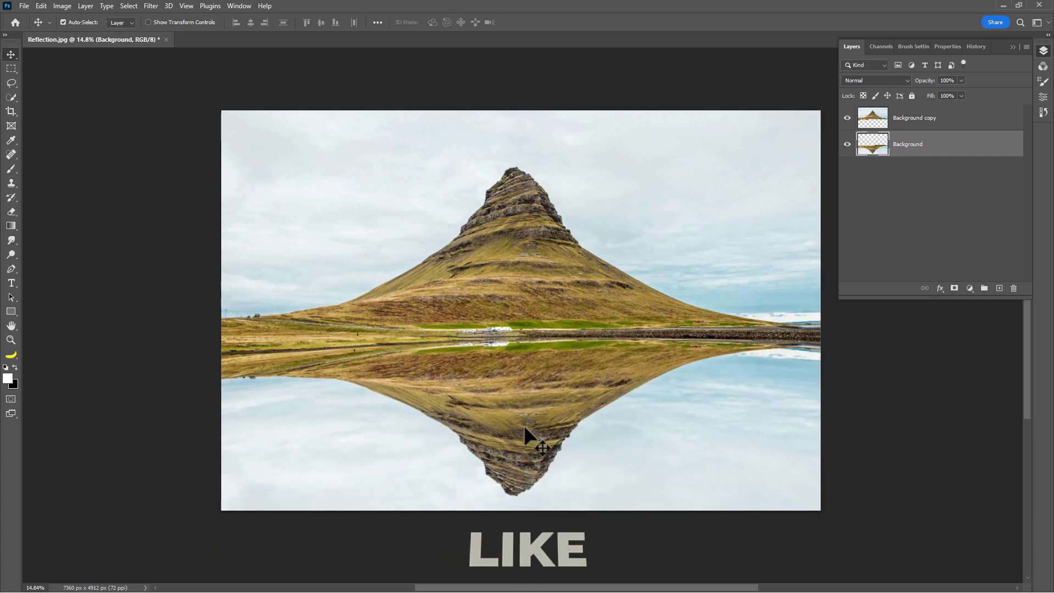
Add a Curves adjustment clipped to the reflection, lowering a curve point to darken it.
left_click(971, 289)
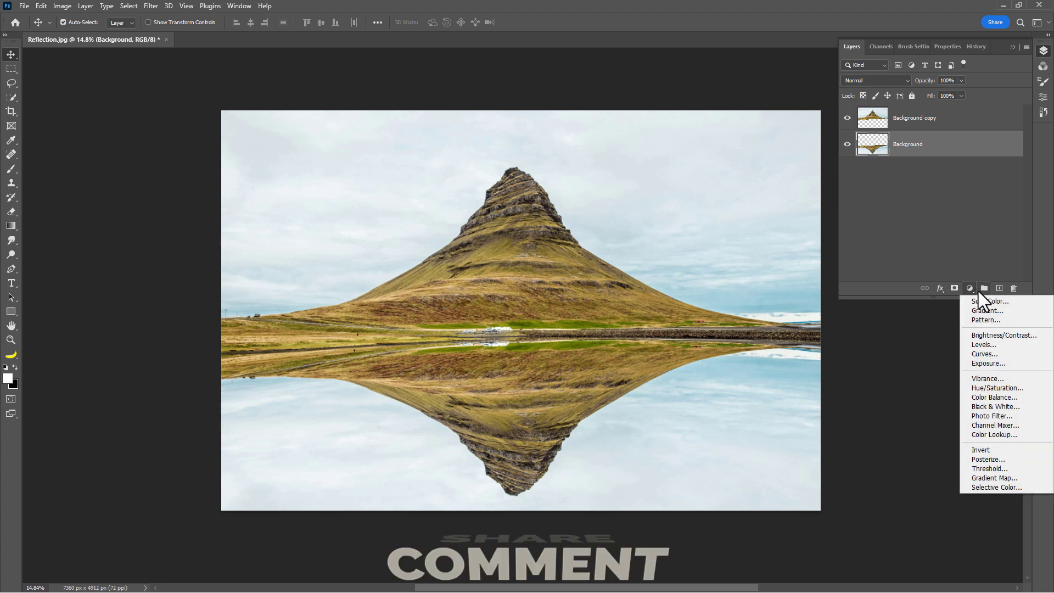
left_click(996, 354)
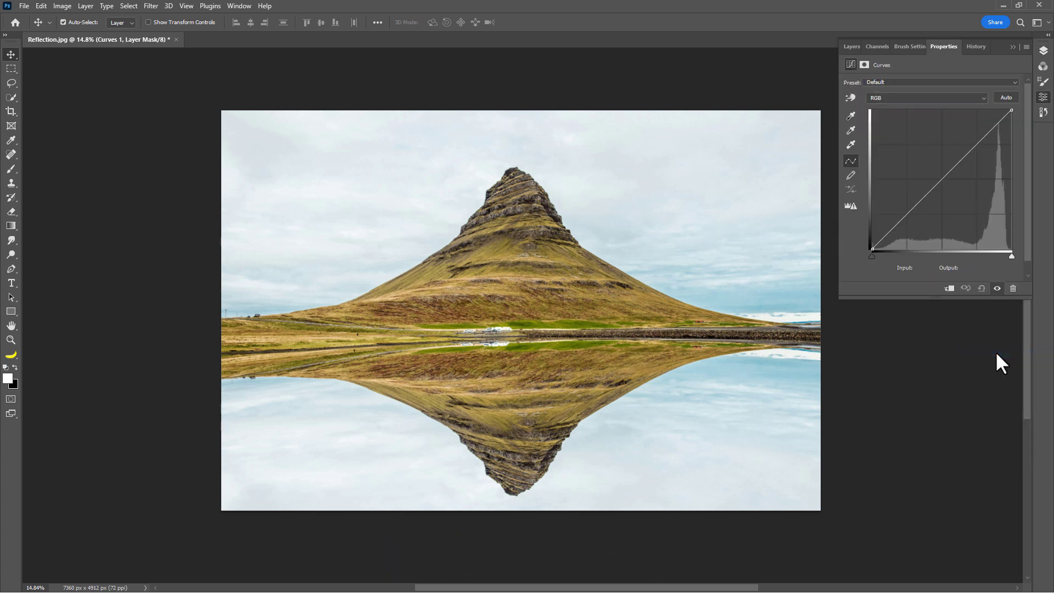
left_click(951, 290)
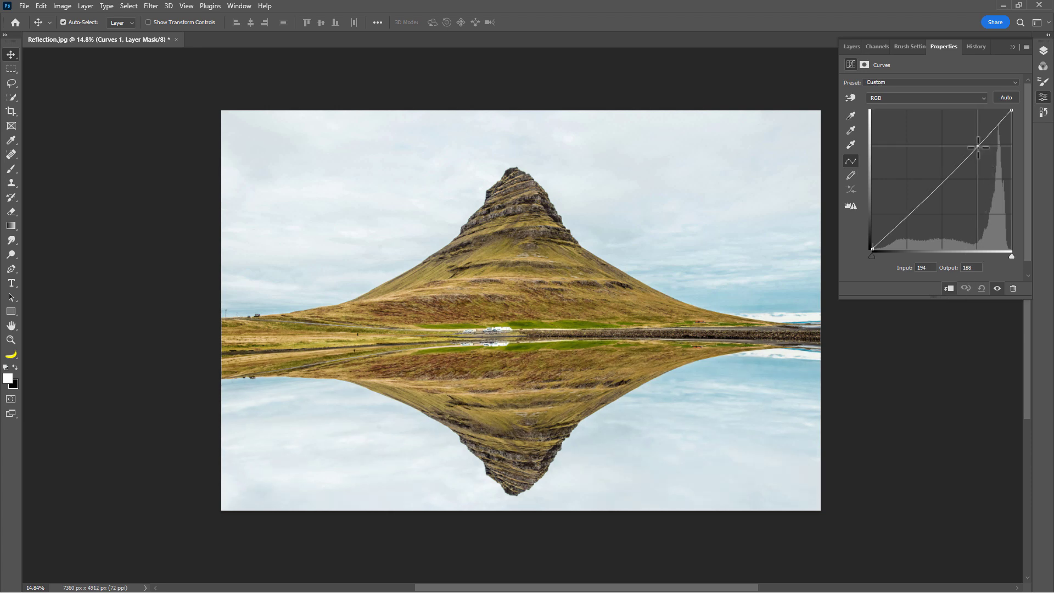
left_click_drag(980, 141, 982, 155)
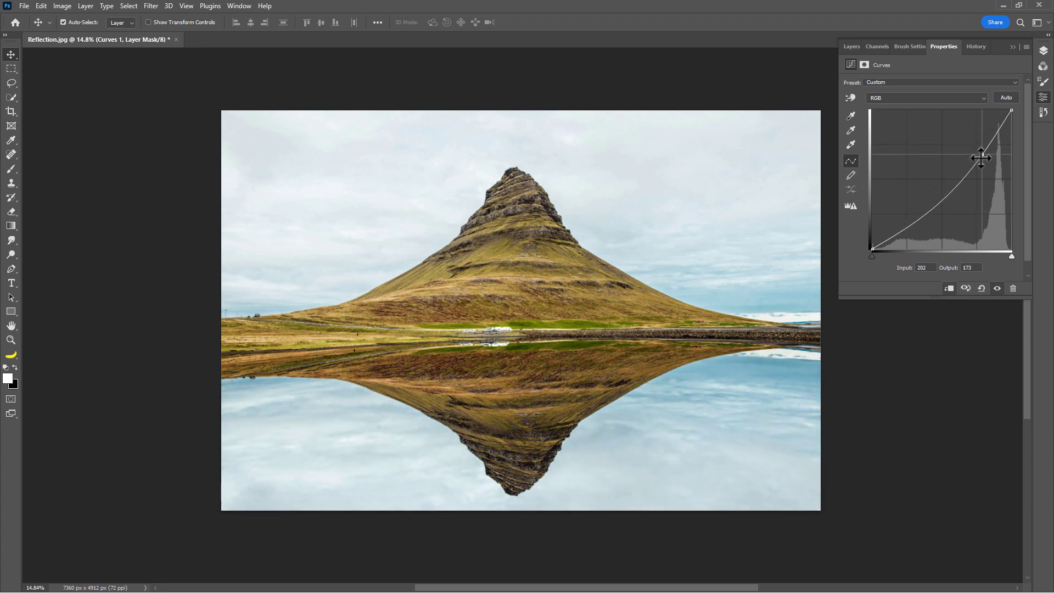
left_click(853, 48)
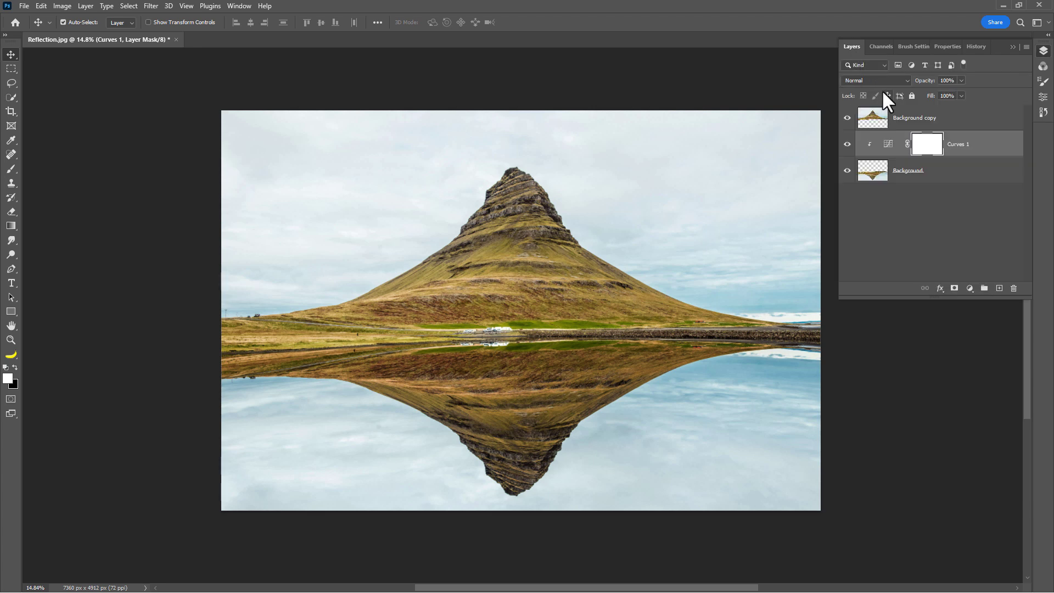
left_click(969, 289)
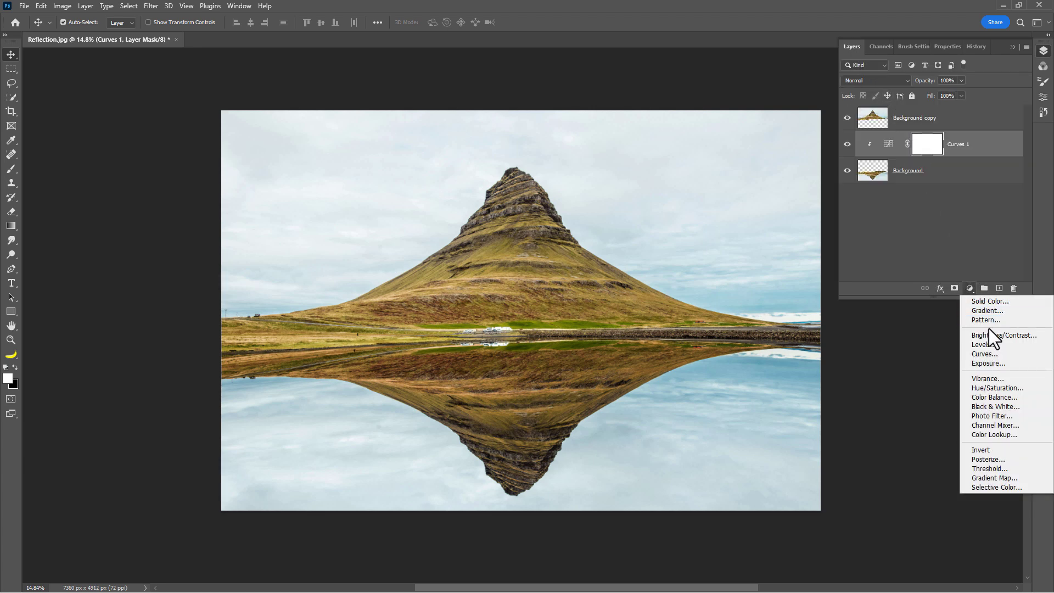
Add Curves 2, lowering the reflection's highlights and midtones further.
left_click(988, 354)
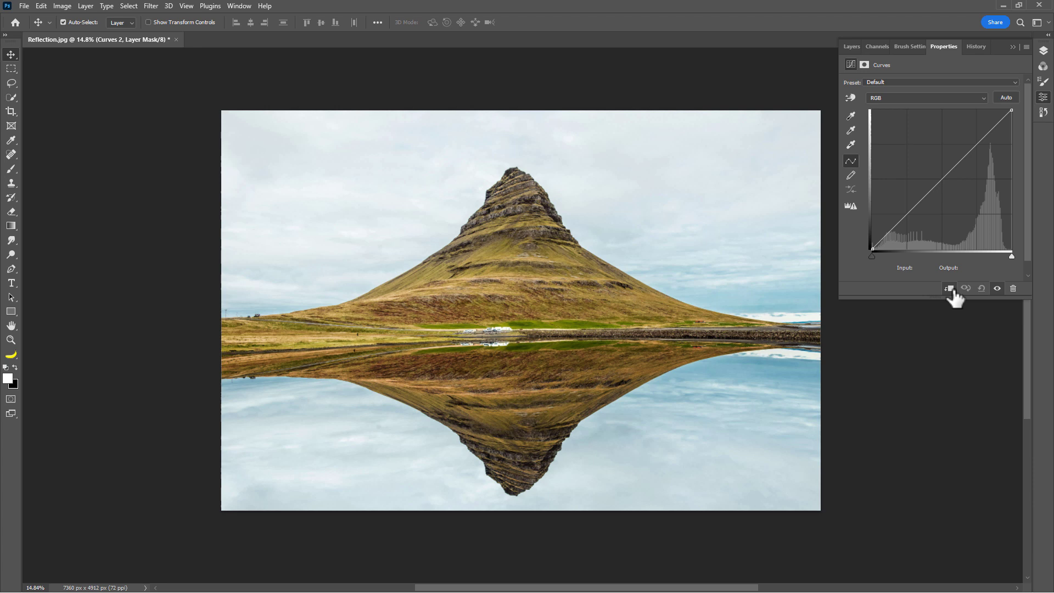
left_click_drag(1010, 109, 1011, 142)
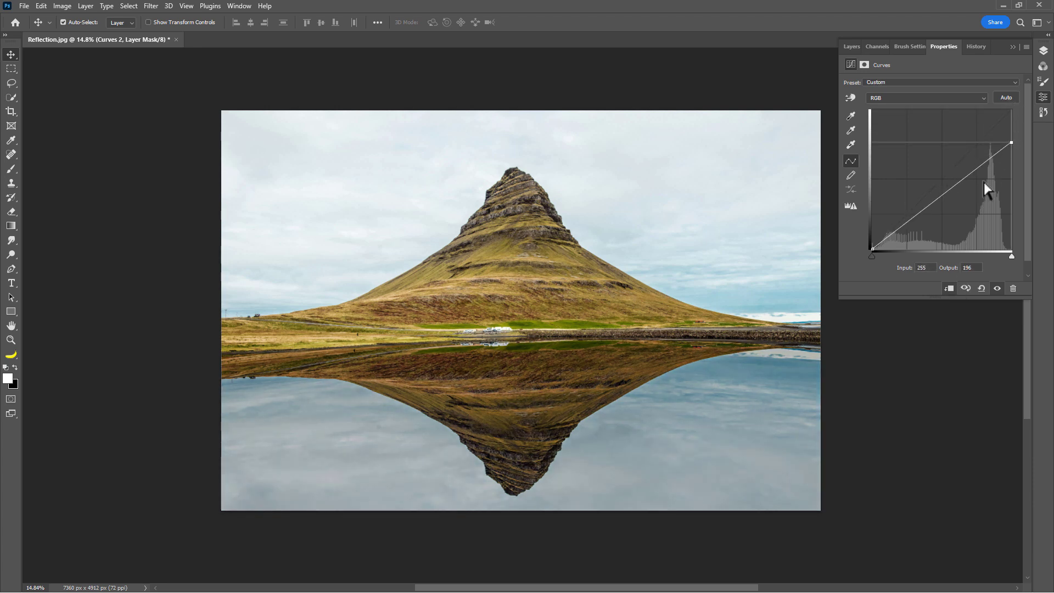
left_click_drag(942, 199, 948, 202)
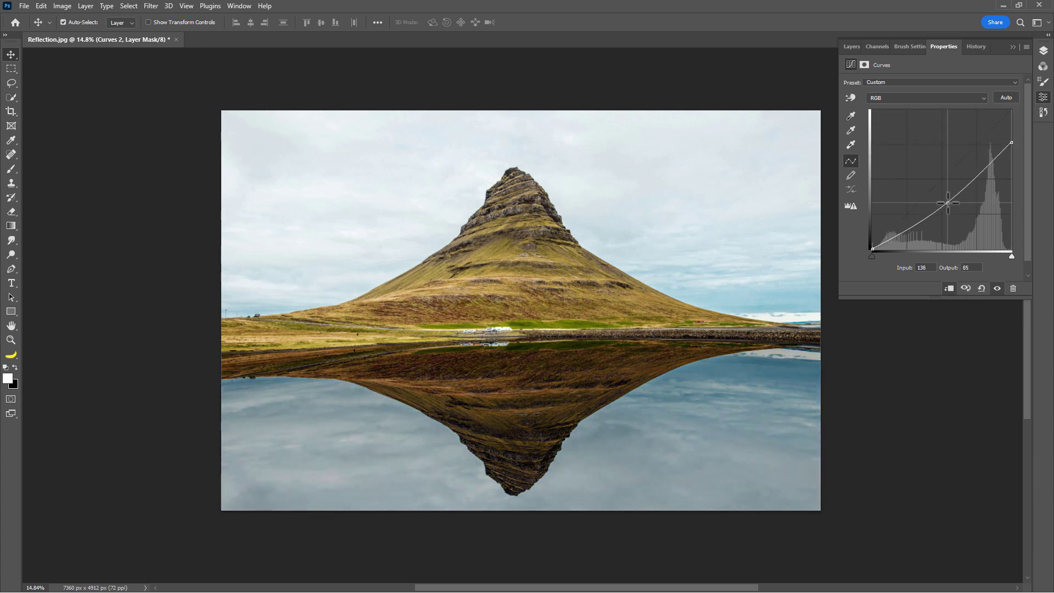
left_click(855, 46)
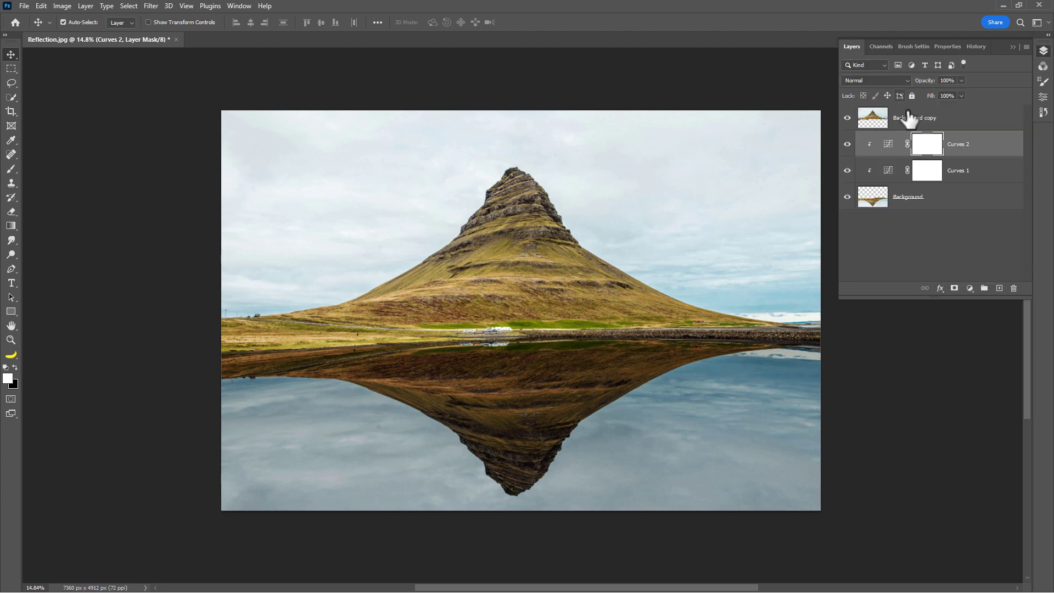
Invert the Curves 2 mask and brush white over the reflection's lower part.
key("ctrl+i")
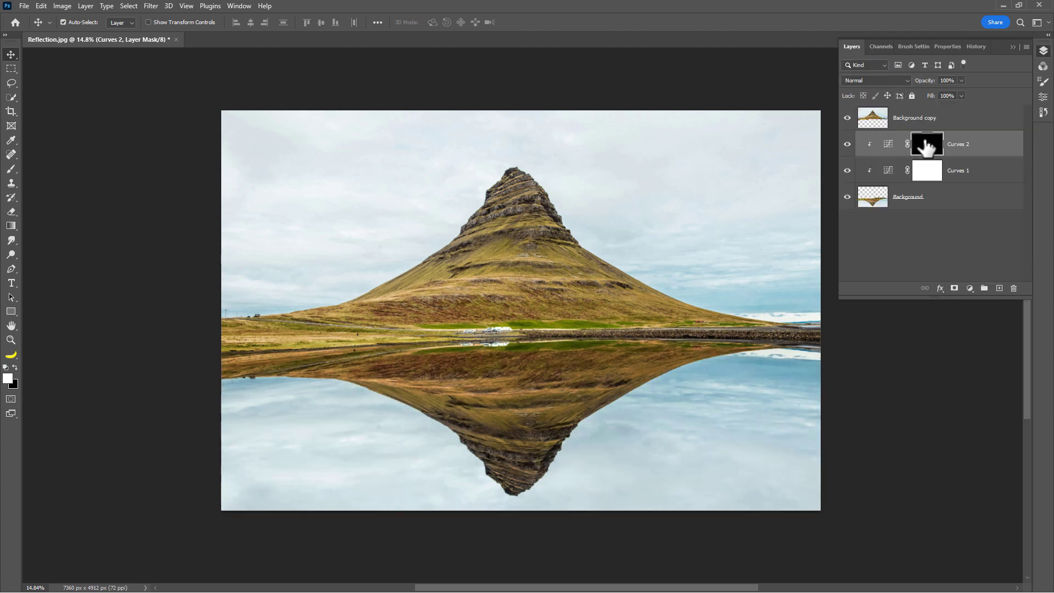
left_click(12, 169)
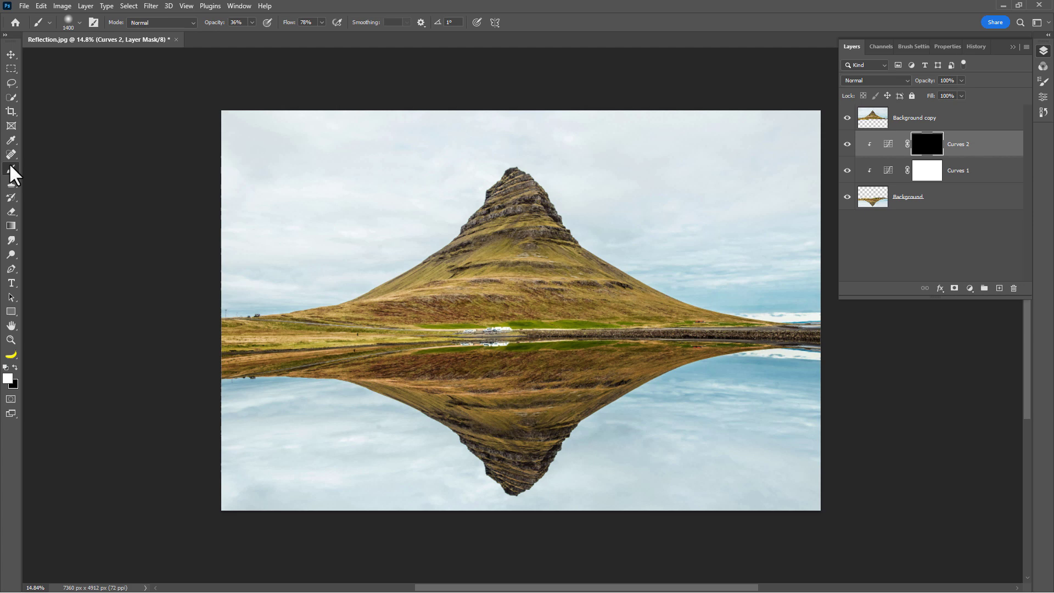
left_click(54, 169)
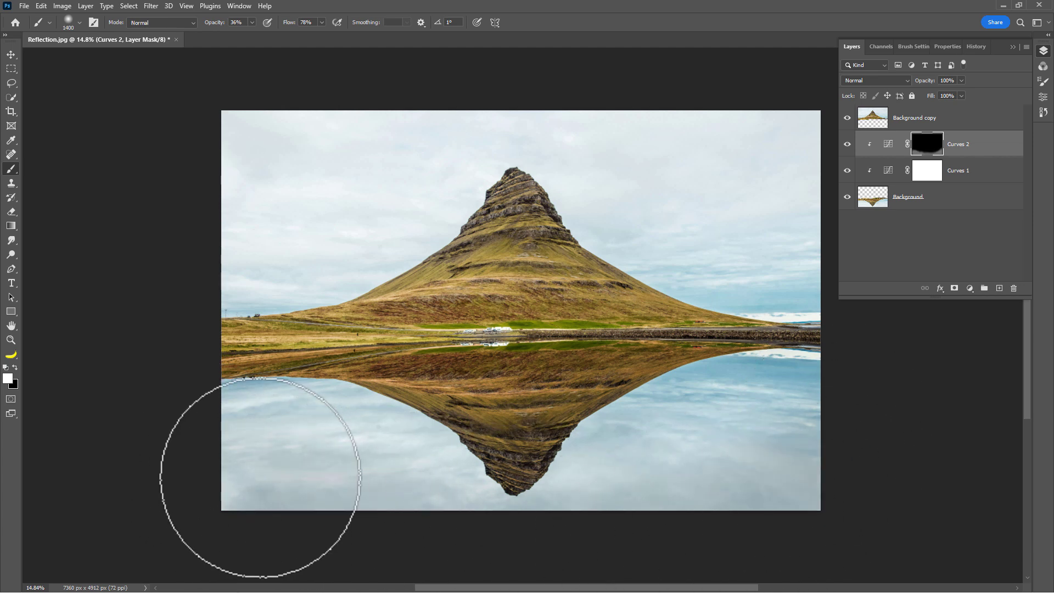
left_click_drag(500, 416, 551, 483)
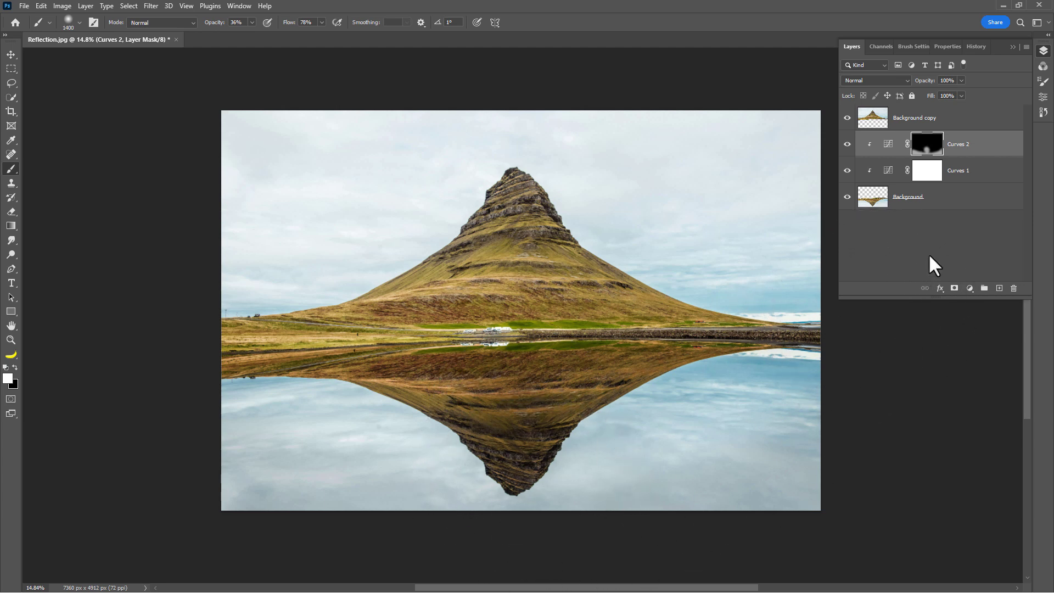
left_click(947, 204)
Convert the Background layer to a smart object and apply a Wave filter.
right_click(944, 204)
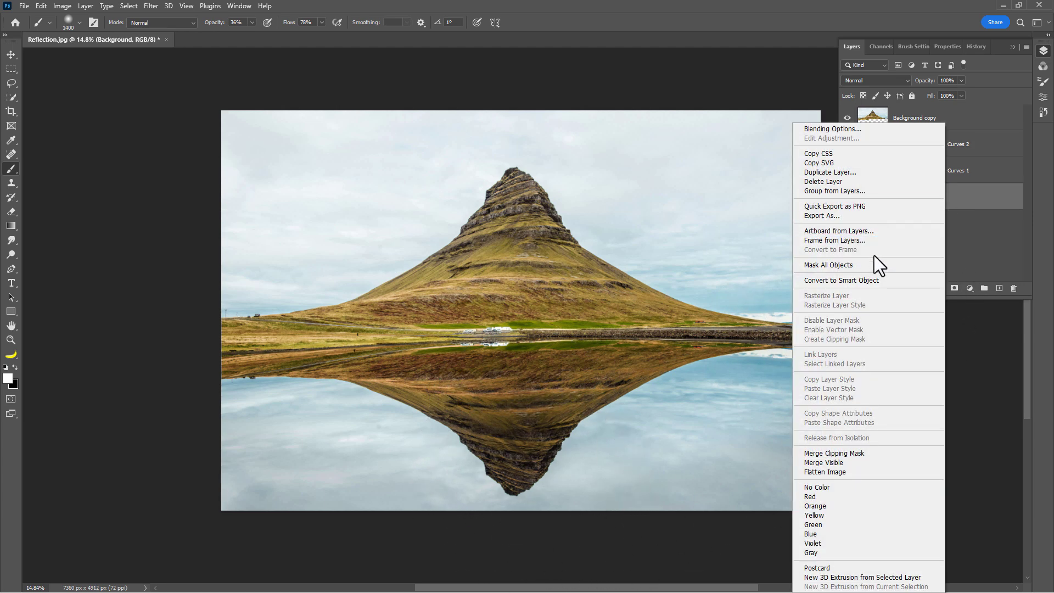
left_click(871, 278)
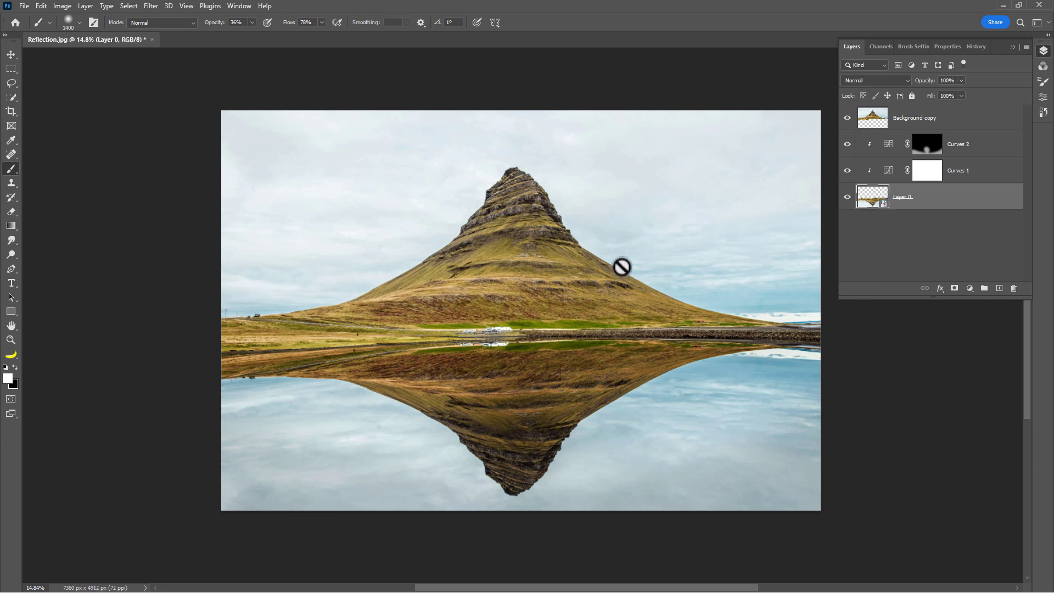
left_click(151, 6)
mouse_move(161, 167)
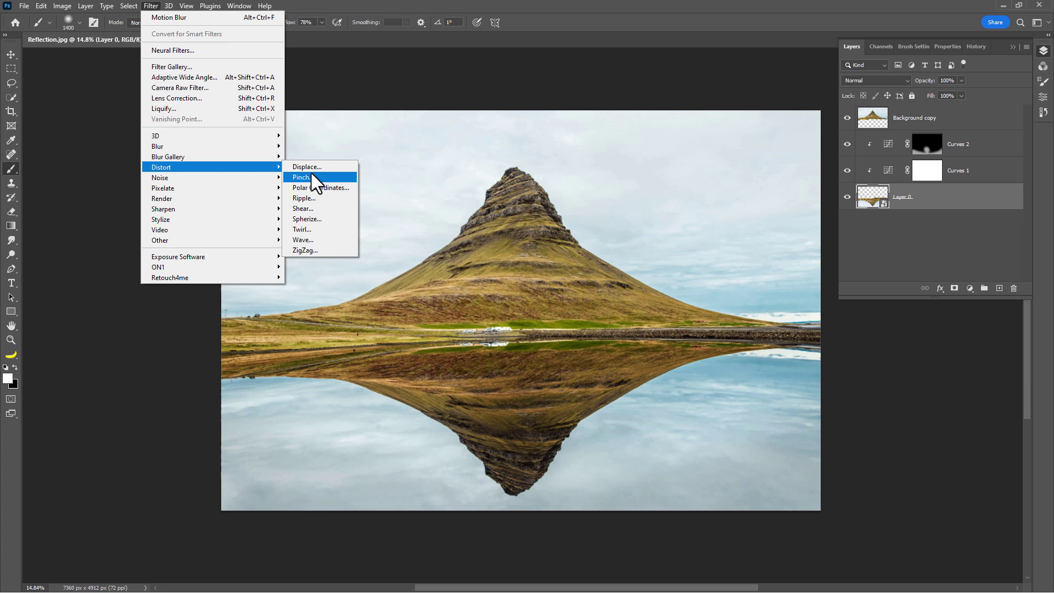
left_click(320, 241)
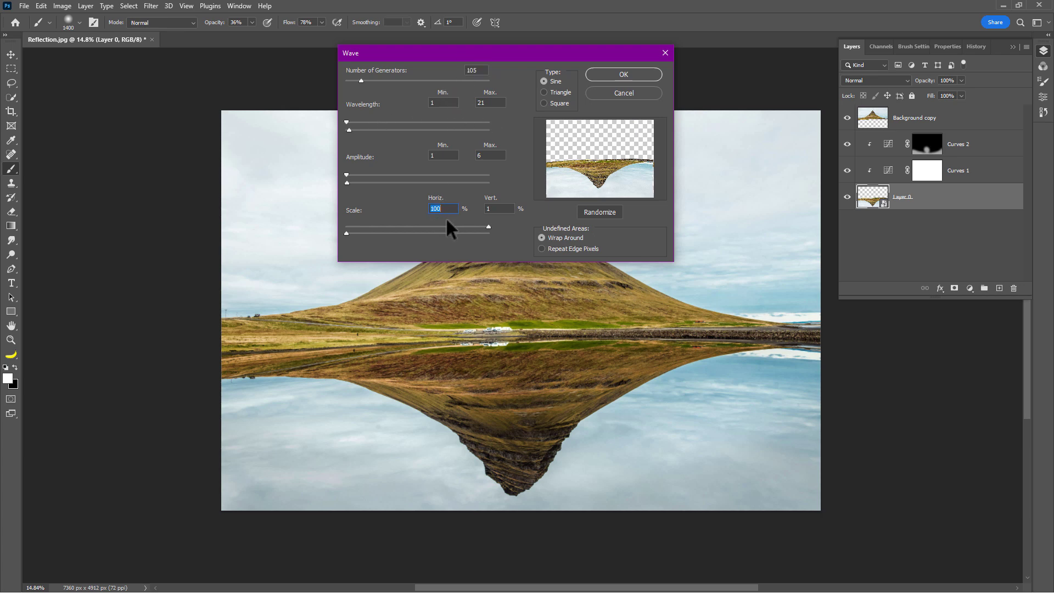
left_click(543, 236)
left_click(606, 75)
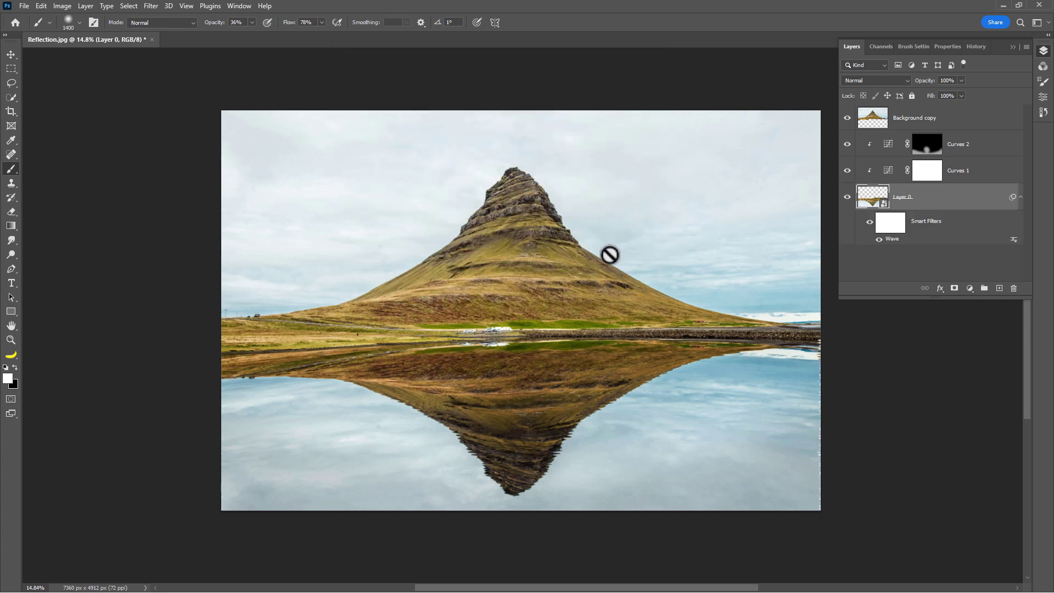
Widen the rippled reflection slightly on both sides.
key("ctrl+t")
left_click_drag(820, 438, 825, 437)
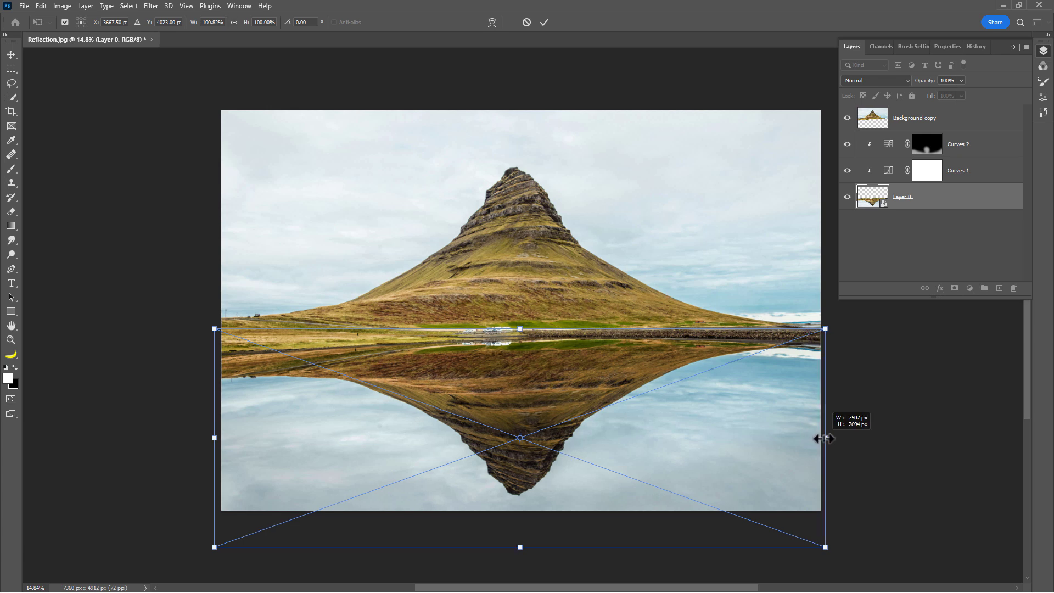
left_click_drag(214, 437, 209, 437)
key("Return")
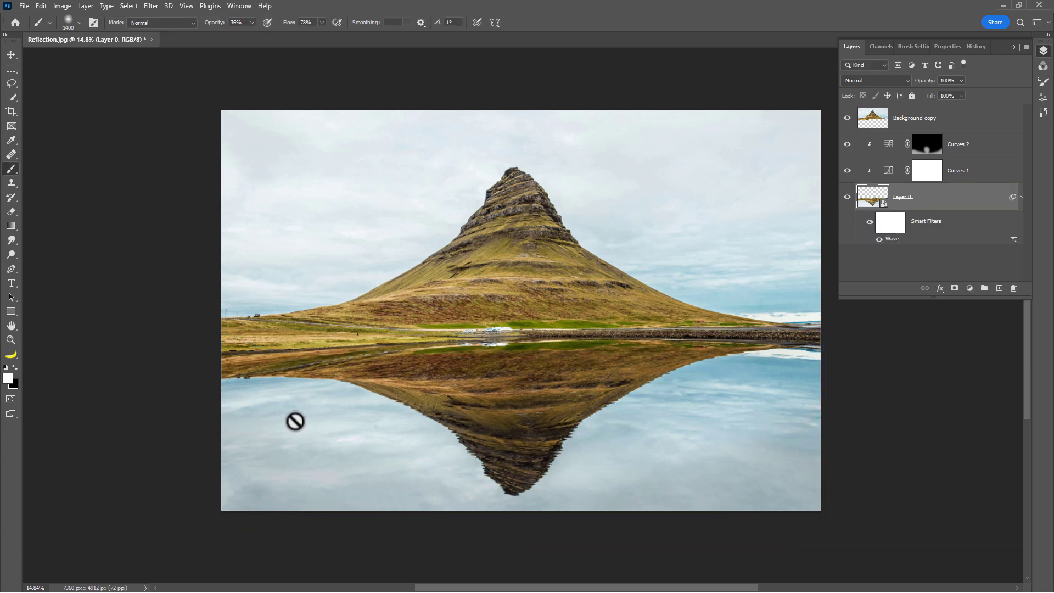
Apply a Motion Blur smart filter with angle 90 and distance 47 to Layer 0.
left_click(155, 6)
mouse_move(197, 145)
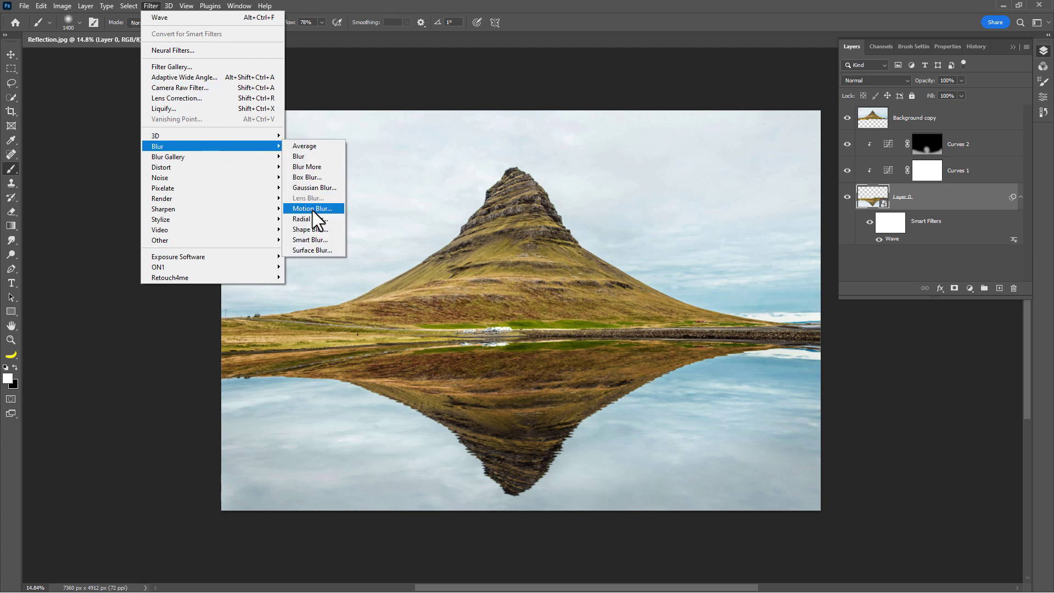
left_click(313, 209)
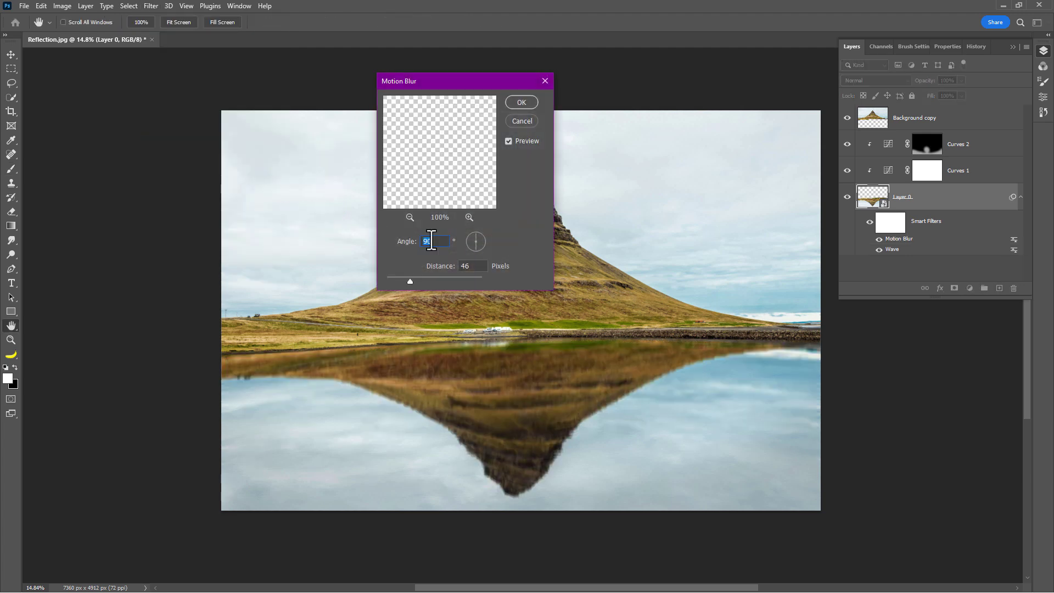
left_click(470, 266)
left_click(523, 101)
Group Layer 0 with Curves 1 and 2, then toggle Group 1's visibility to compare.
left_click(991, 153, "shift")
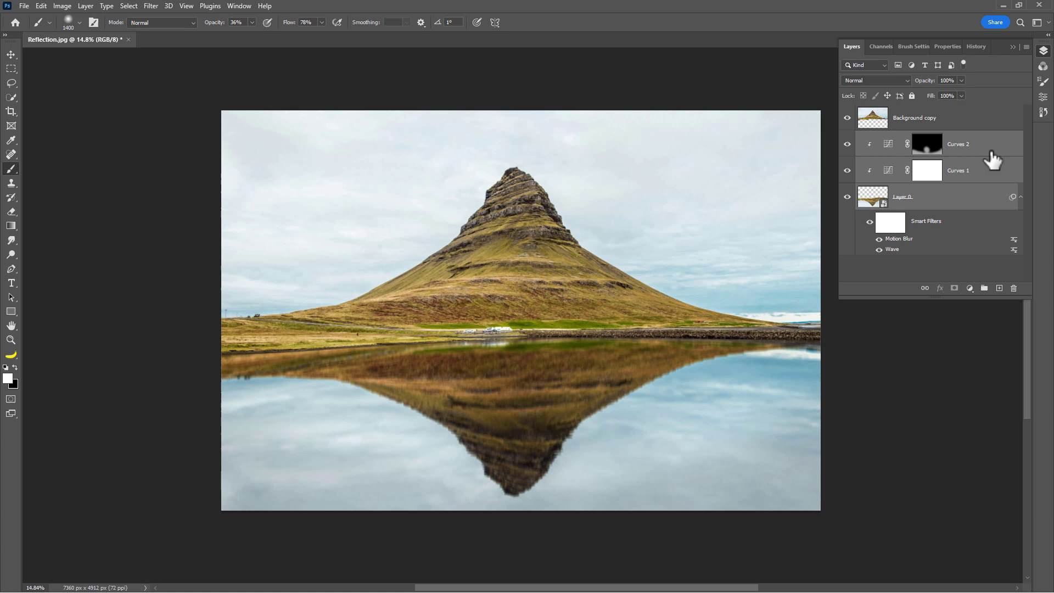
key("ctrl+g")
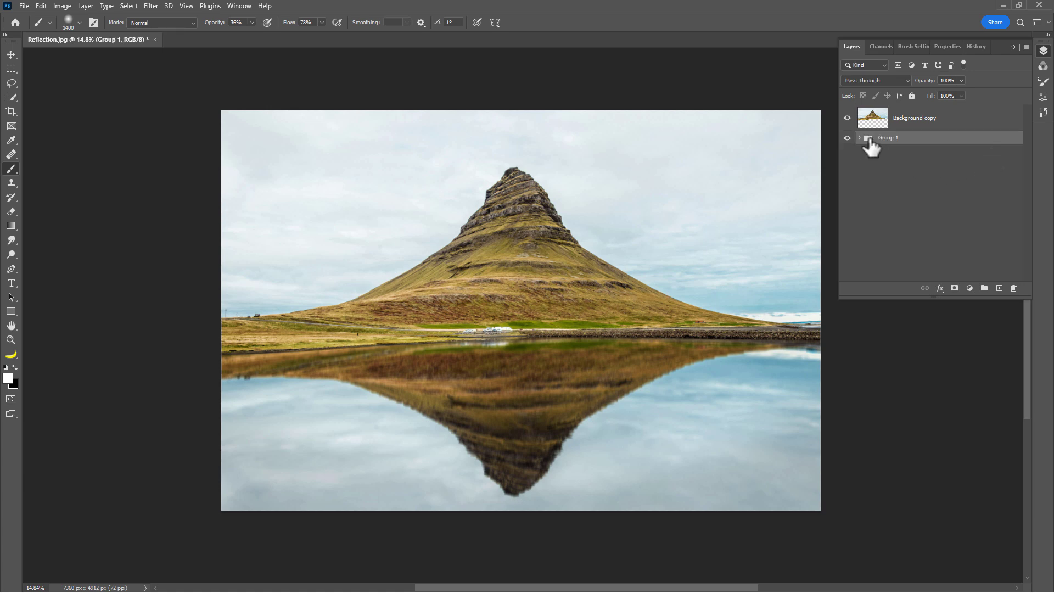
left_click(847, 137)
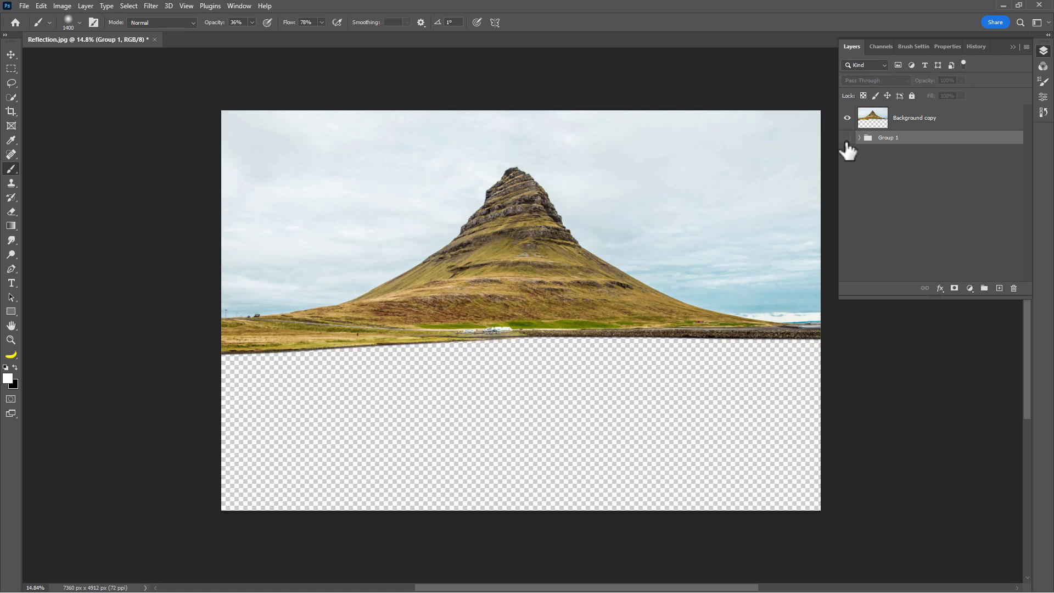
left_click(848, 139)
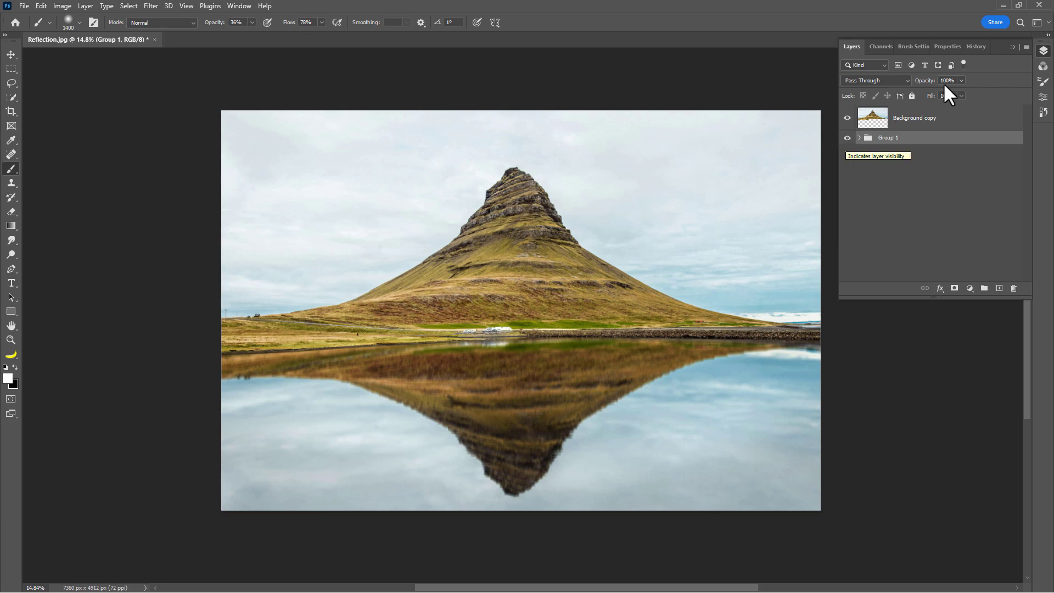